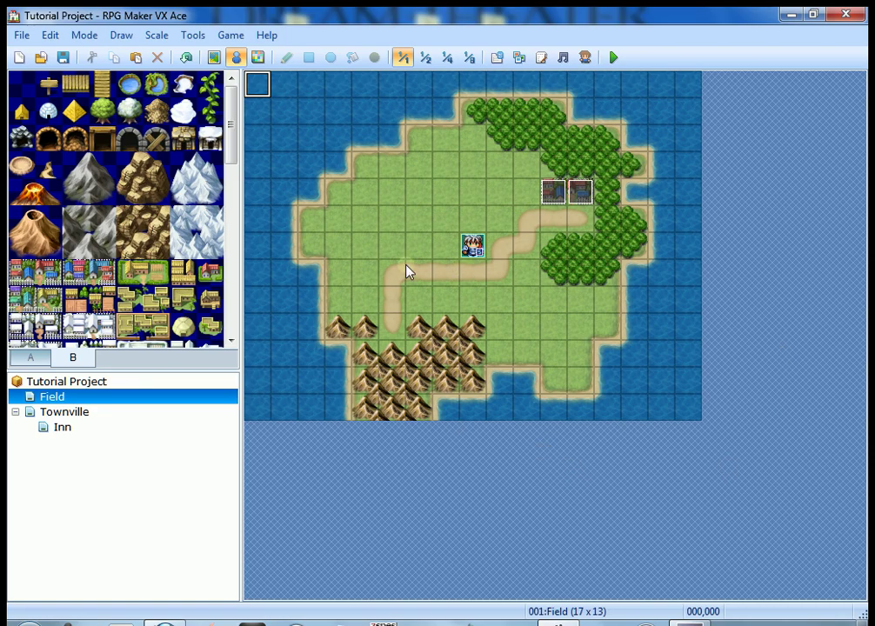
Step: Switch from the Inn map back to the Field map and select its top-left tile
left_click(72, 429)
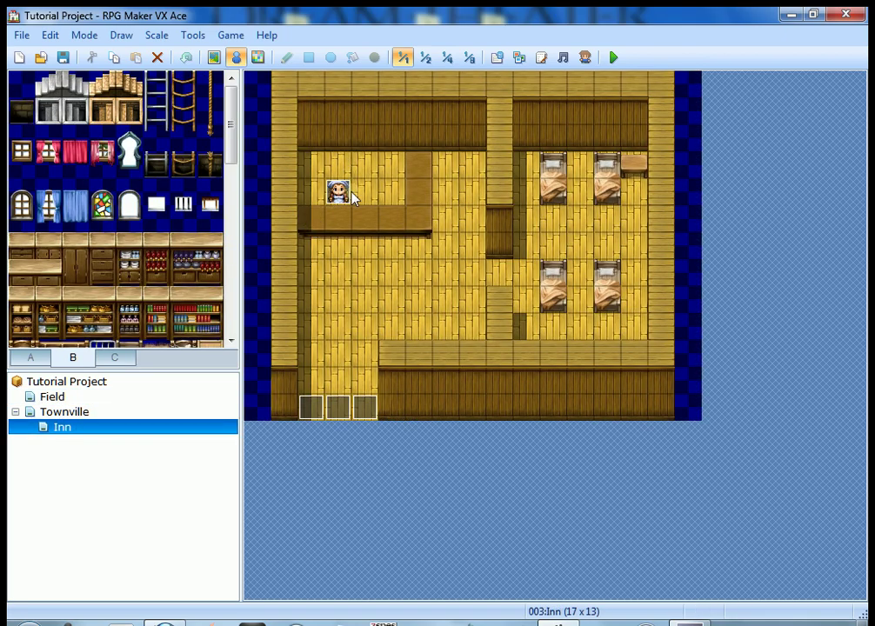
left_click(77, 398)
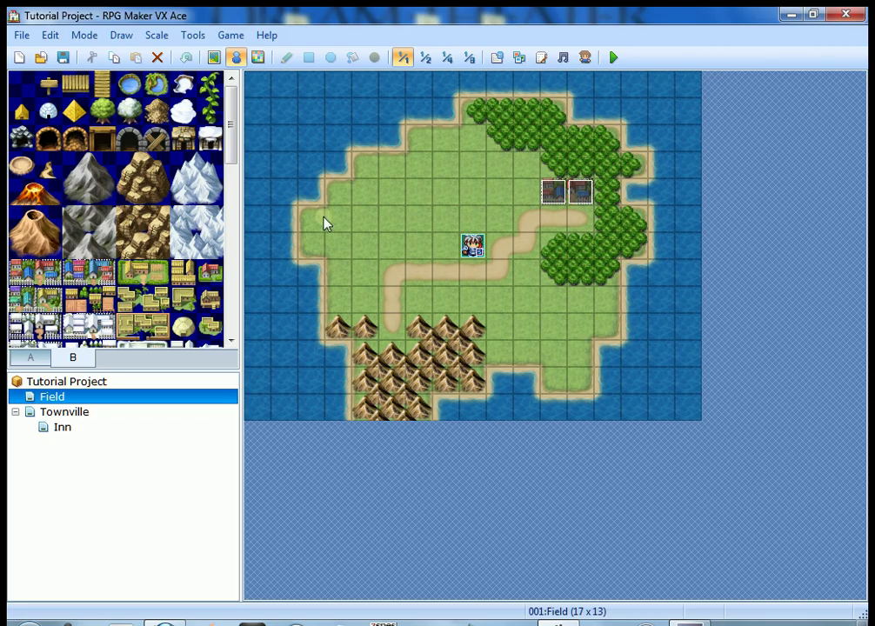
left_click(259, 87)
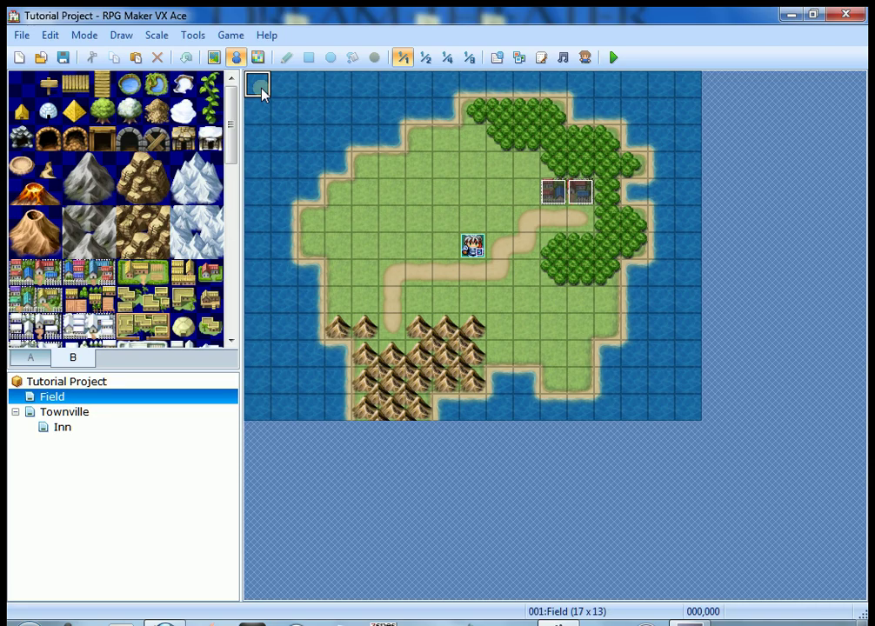
Step: Create a new event on the top-left tile named 'starting gold'
right_click(263, 94)
left_click(311, 101)
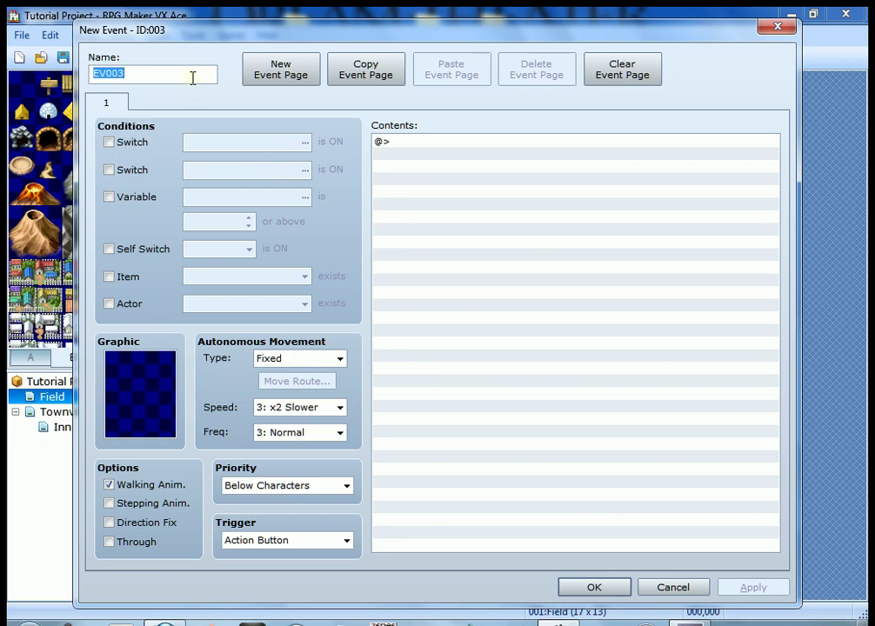
type("starting gold")
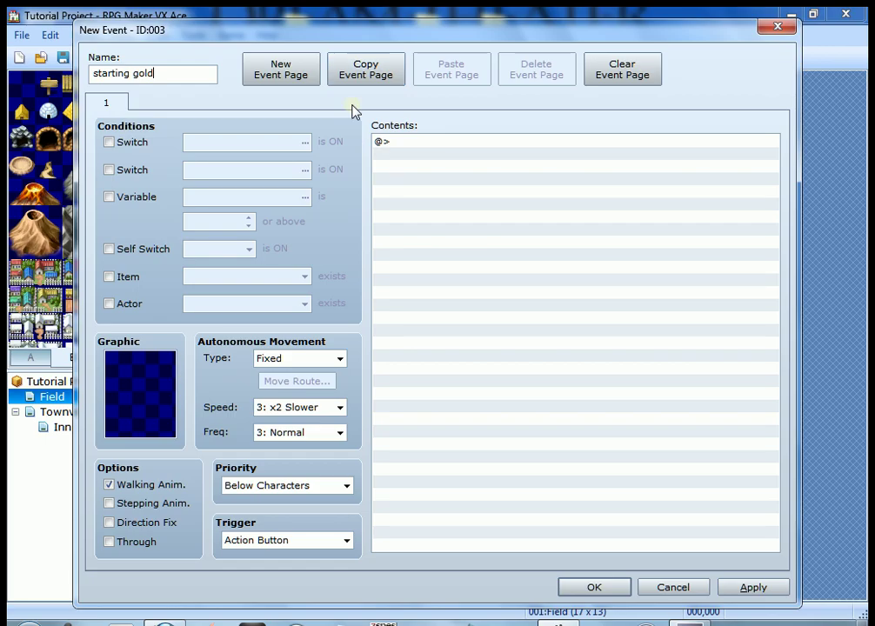
left_click(384, 210)
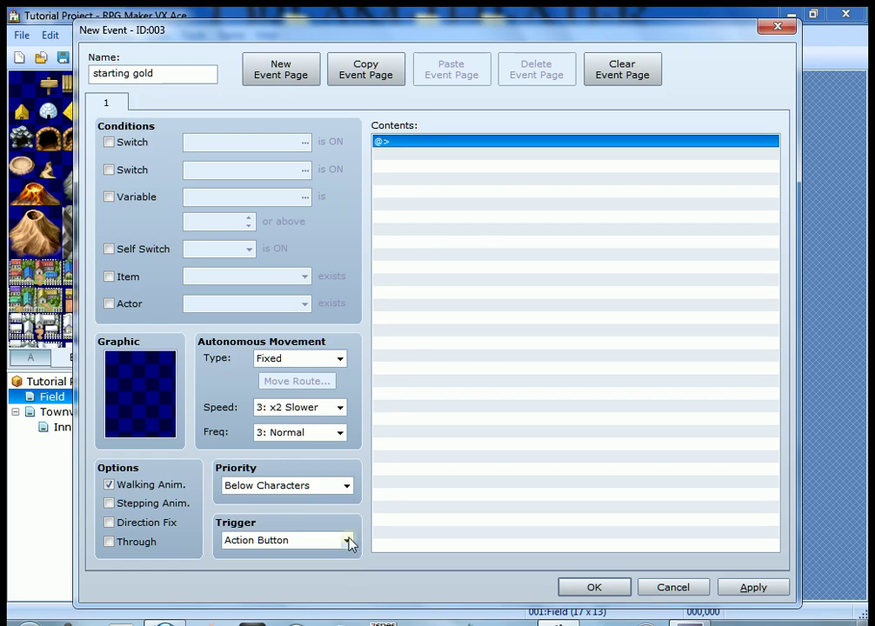
Step: Set the starting gold event's trigger to Parallel Process
mouse_move(349, 543)
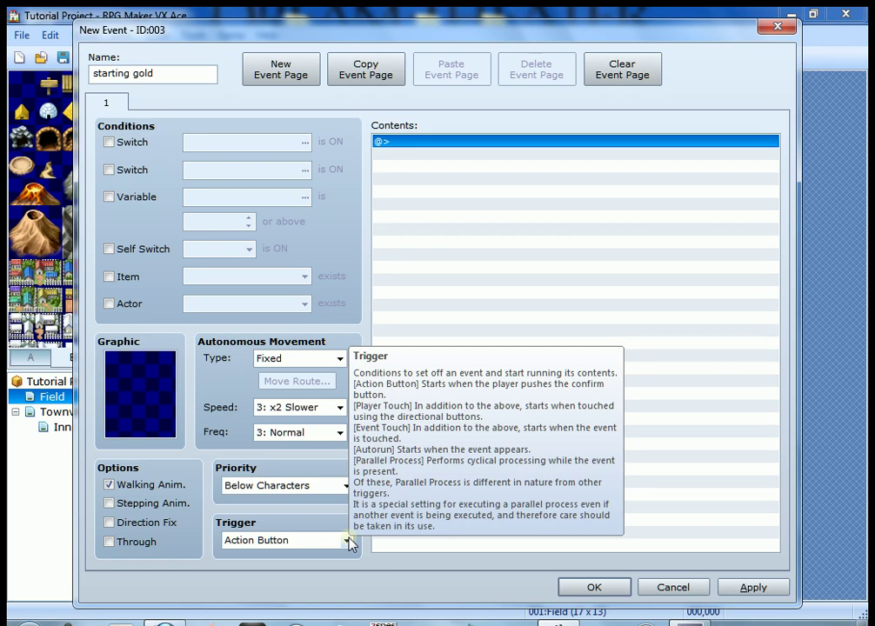
left_click(348, 541)
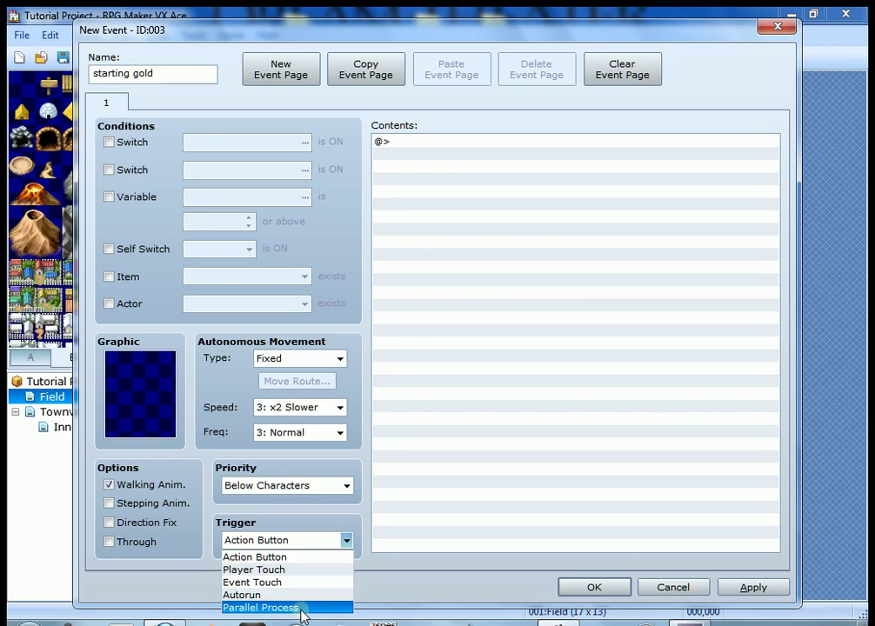
left_click(300, 608)
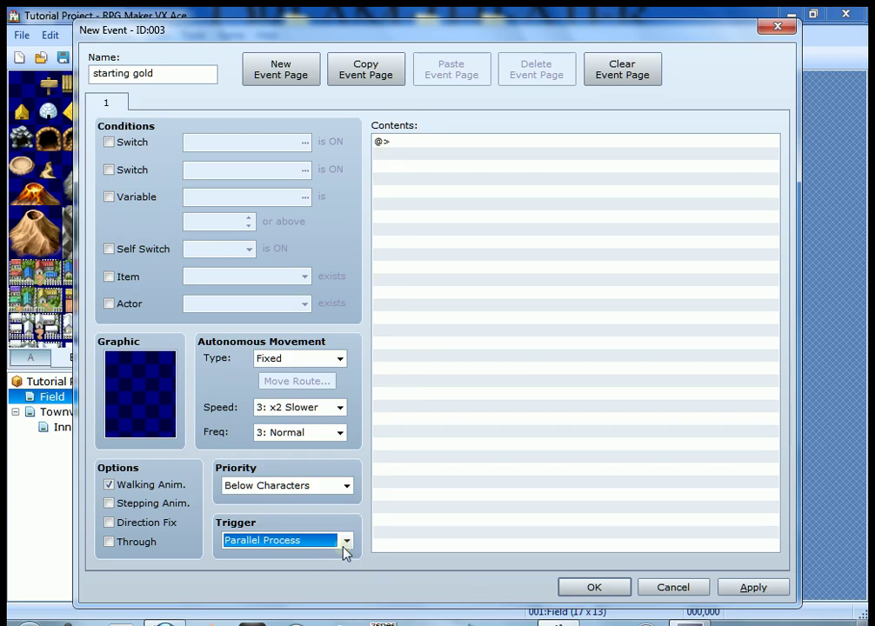
Step: Bring up the event command list from the empty contents line and browse its pages
left_click(410, 143)
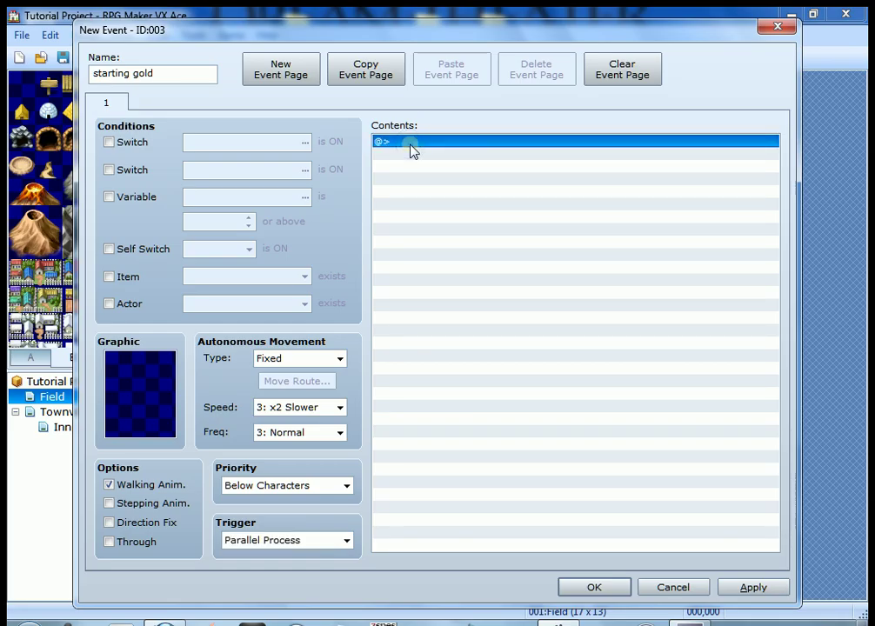
double_click(410, 143)
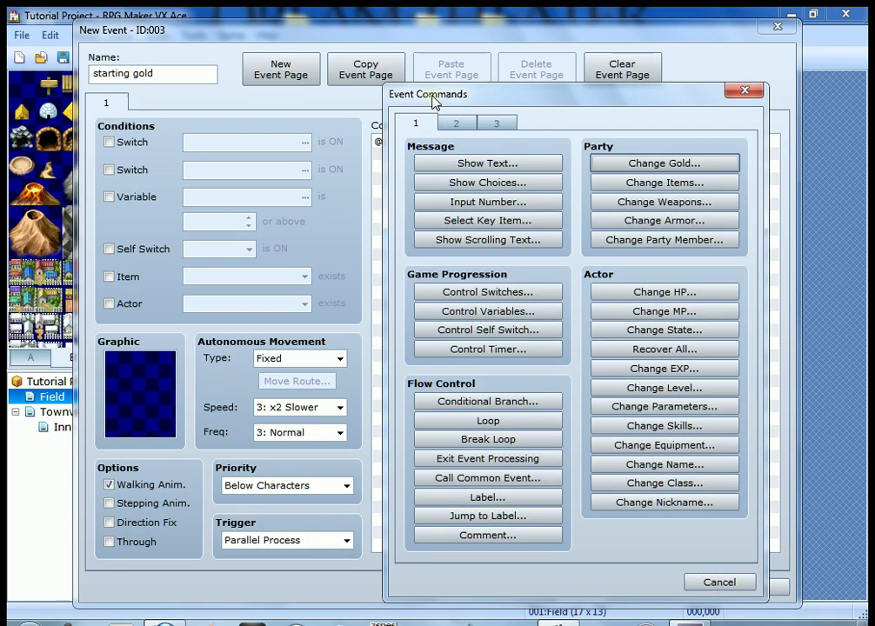
left_click(475, 125)
left_click(492, 124)
left_click(452, 124)
left_click(431, 124)
left_click(485, 127)
left_click(455, 123)
left_click(419, 123)
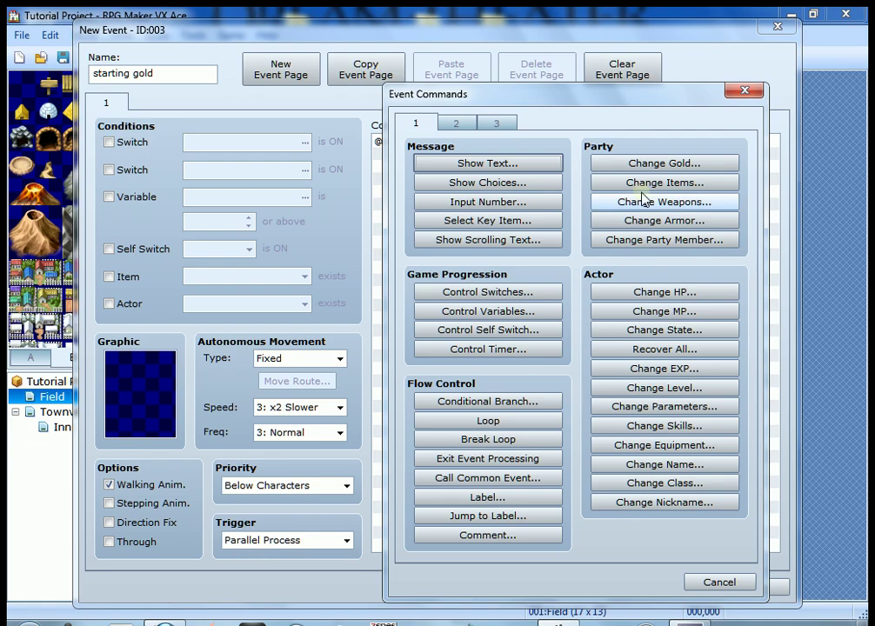
Step: Add a Change Gold command that increases gold by a constant 50
left_click(663, 163)
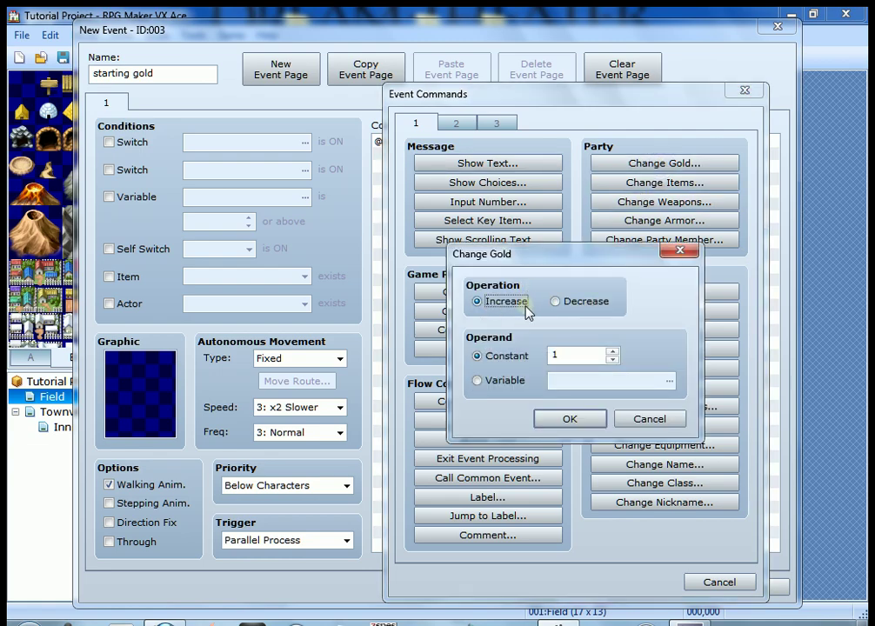
double_click(565, 356)
type("50")
left_click(588, 422)
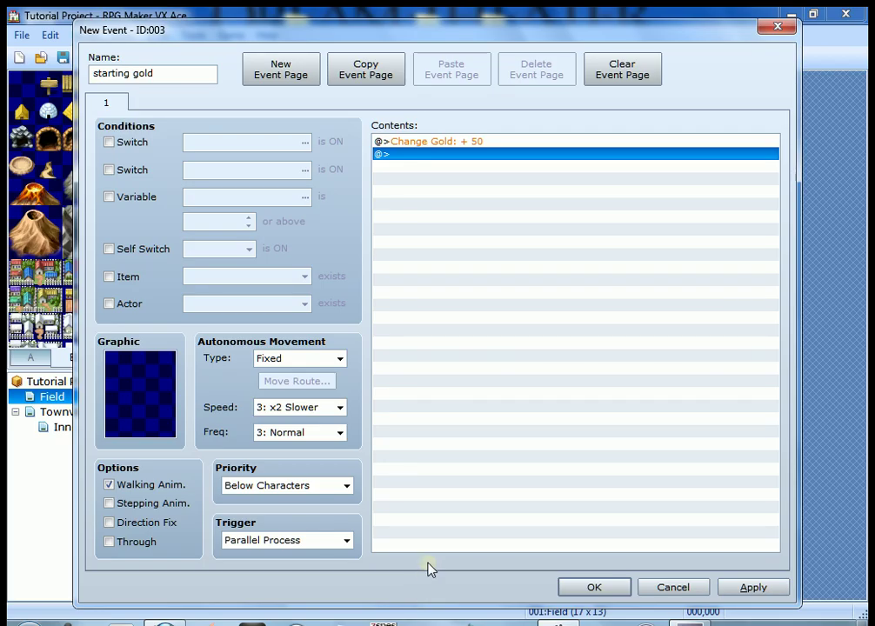
Step: Apply the event changes, save the project and launch a playtest
left_click(753, 587)
left_click(615, 588)
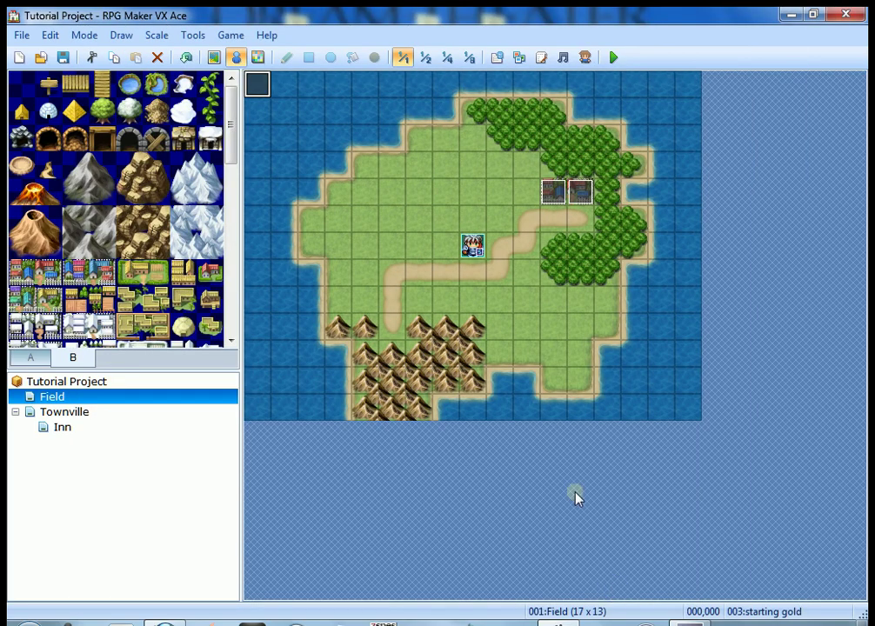
left_click(612, 58)
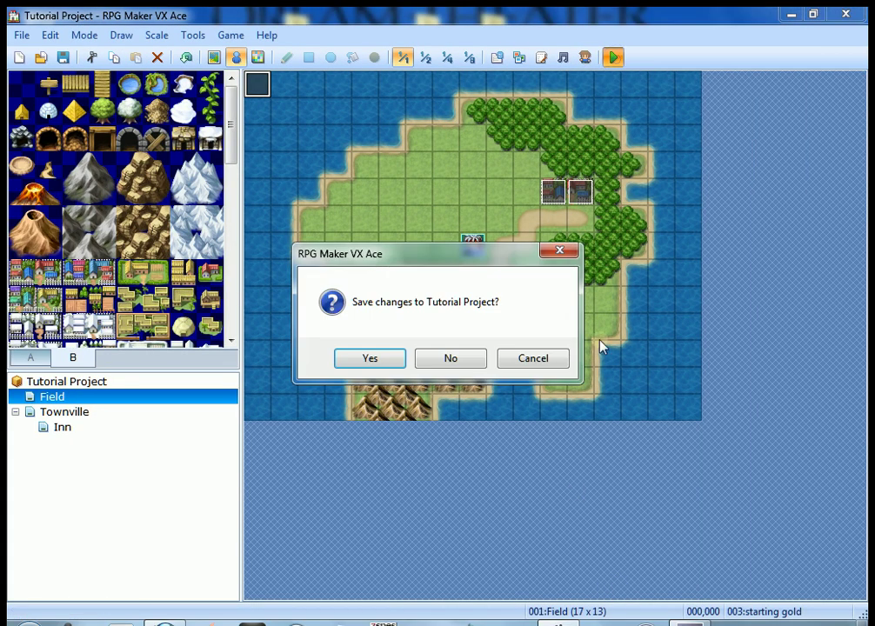
left_click(386, 368)
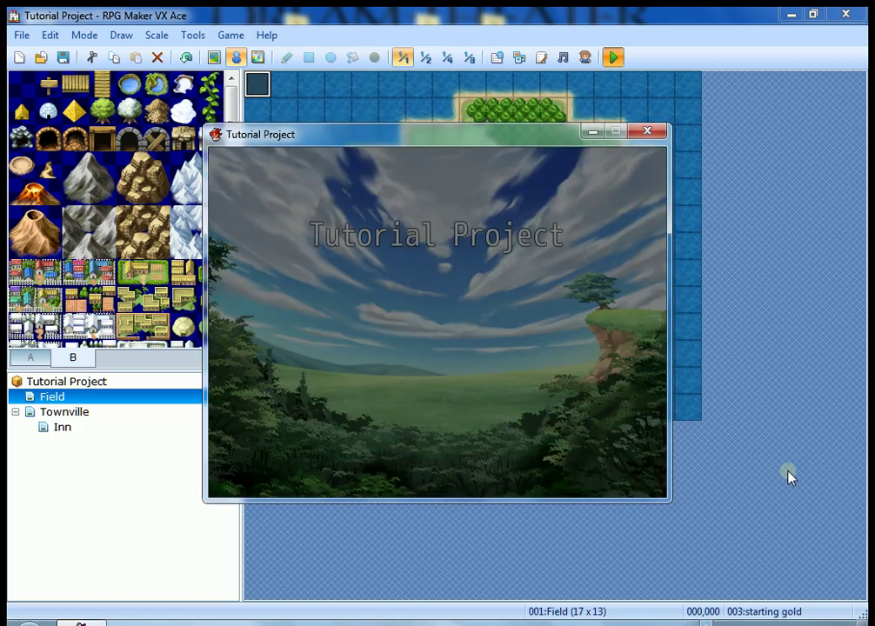
Step: Start a new game, walk a little and check the party's gold in the menu
key("Return")
key("Left")
key("Right")
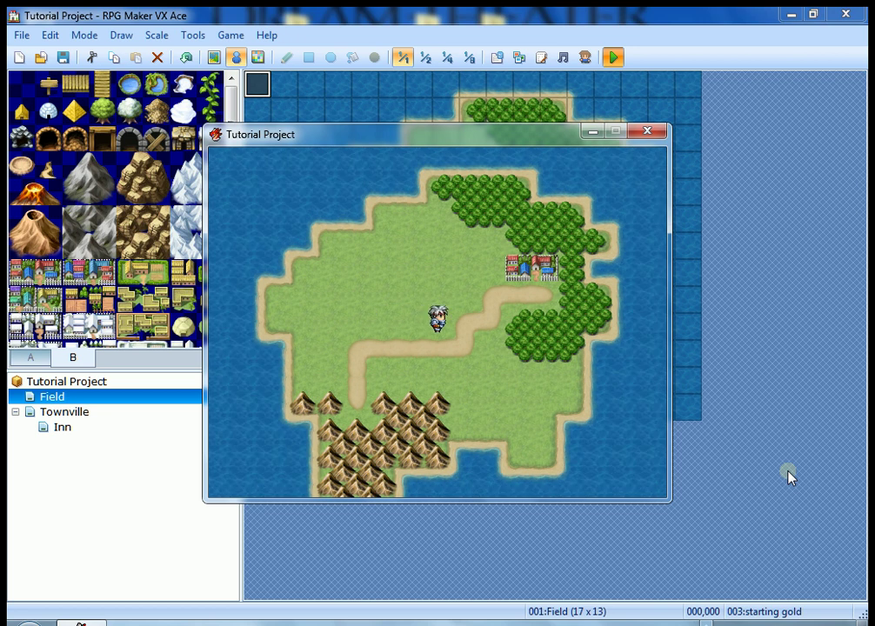
key("Escape")
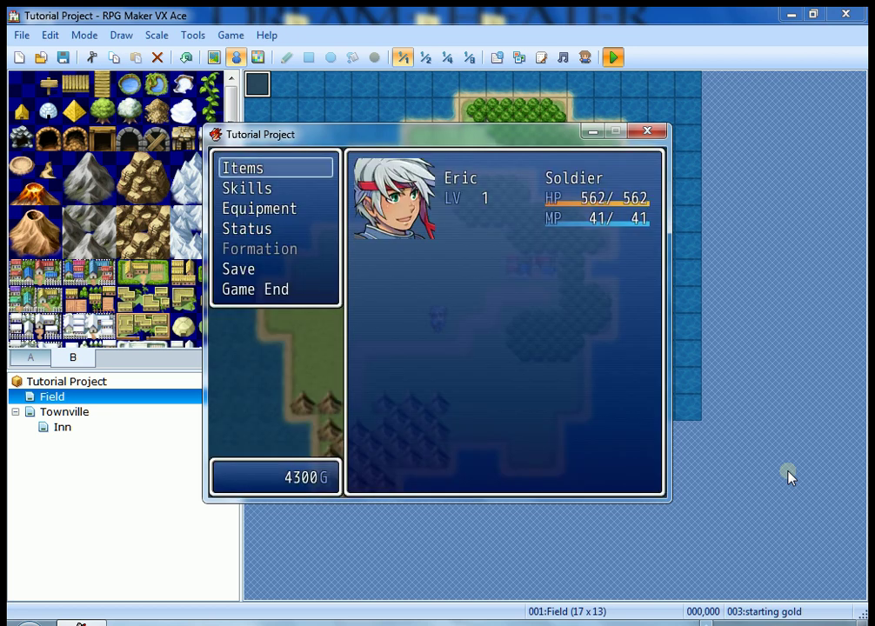
key("Escape")
key("Escape")
key("Escape")
Step: Walk around the field, recheck the still-rising gold, then end the playtest
key("Left")
key("Left")
key("Down")
key("Up")
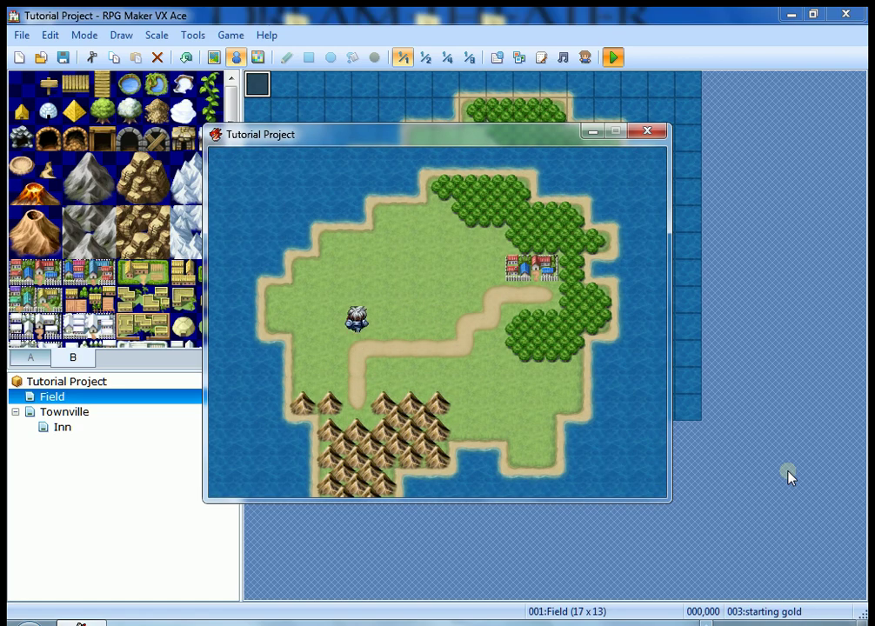
key("Right")
key("Down")
key("Left")
key("Up")
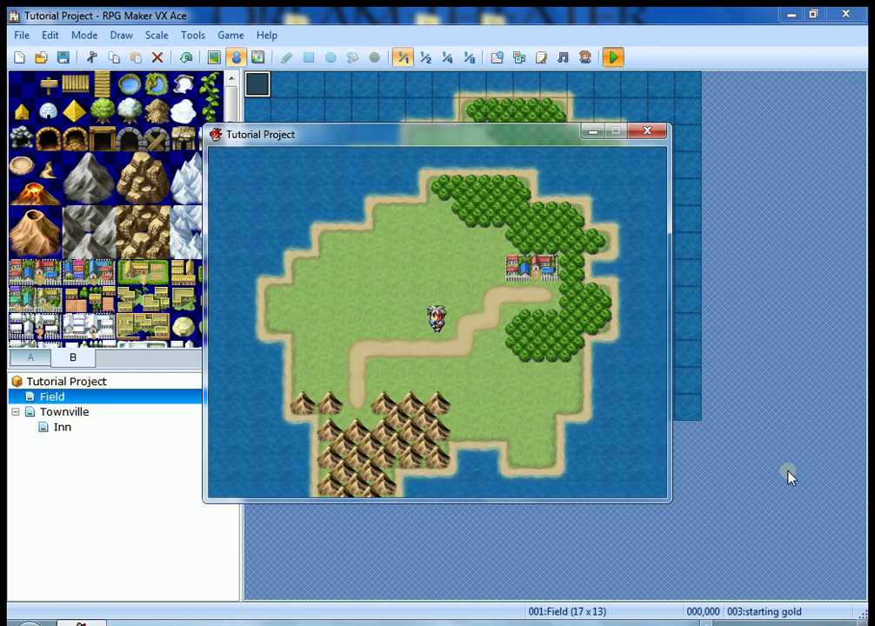
key("Left")
key("Escape")
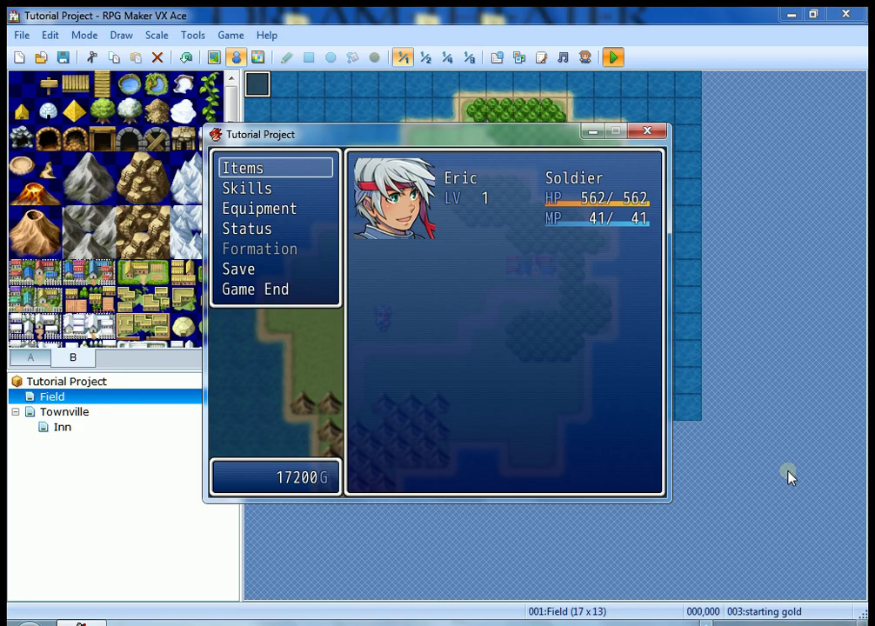
key("Escape")
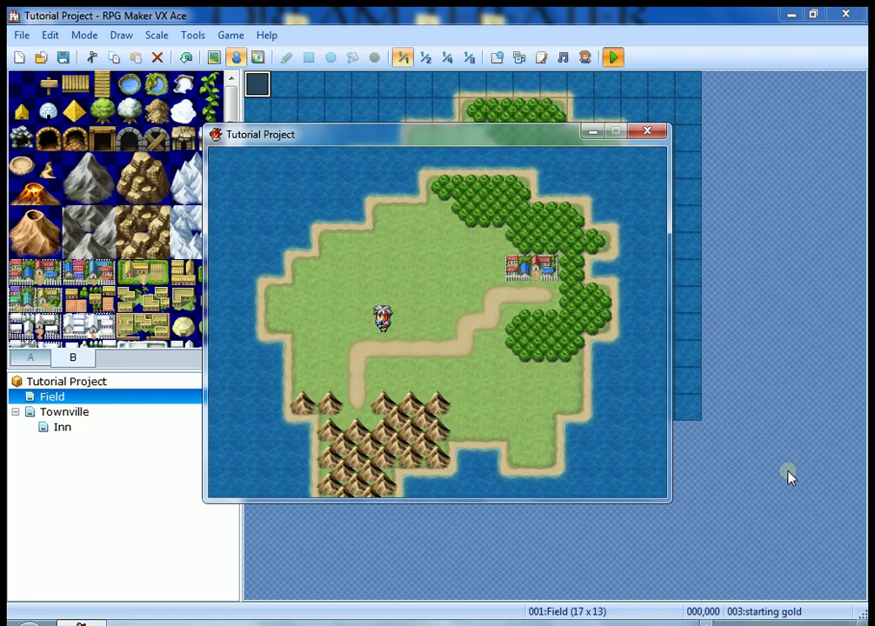
key("Escape")
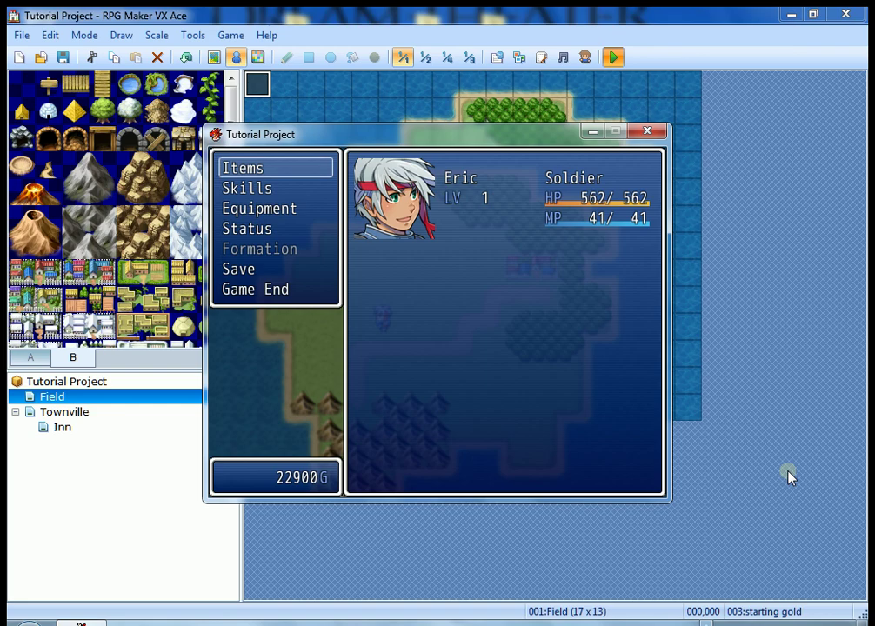
left_click(647, 130)
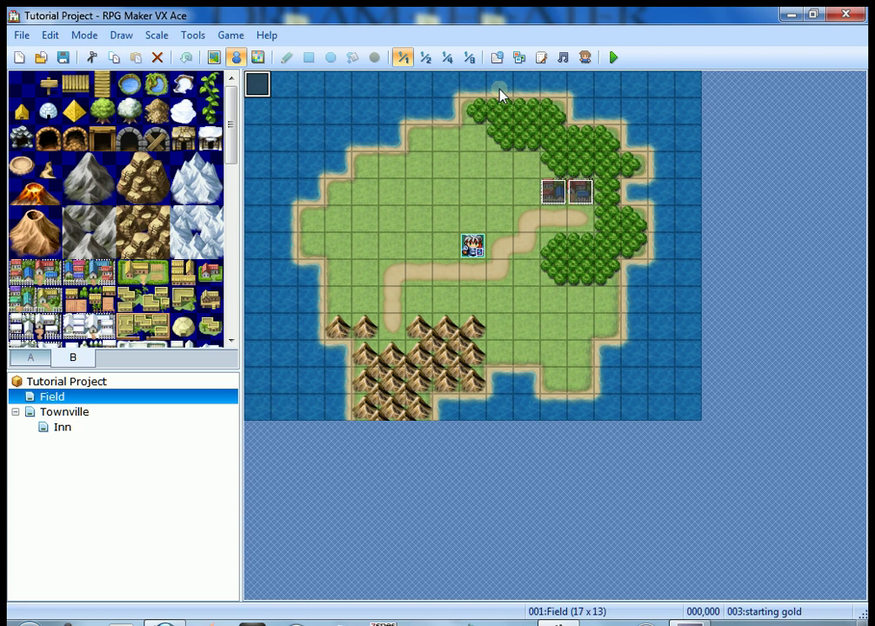
Step: Reopen the starting gold event and select the empty line after Change Gold: + 50
double_click(261, 87)
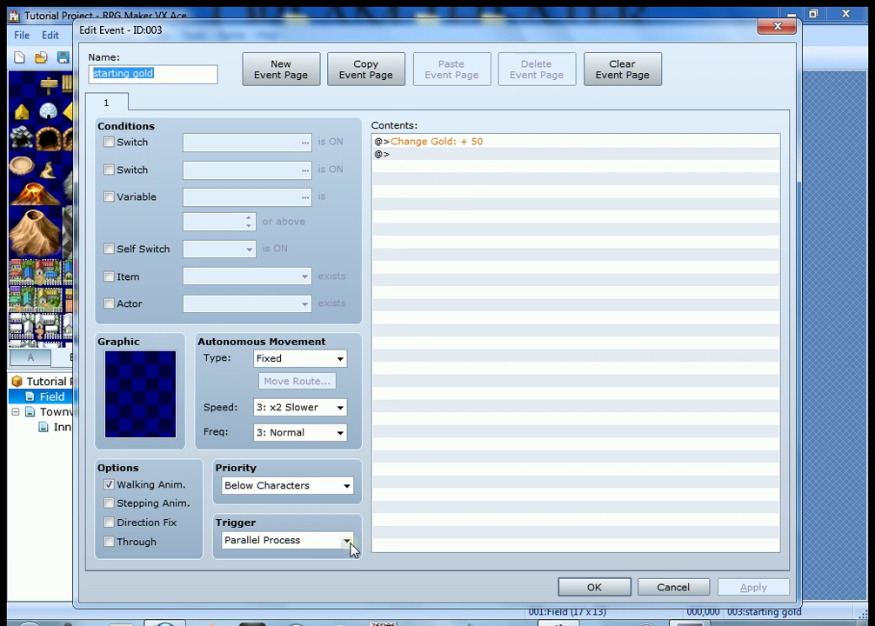
mouse_move(350, 548)
left_click(417, 157)
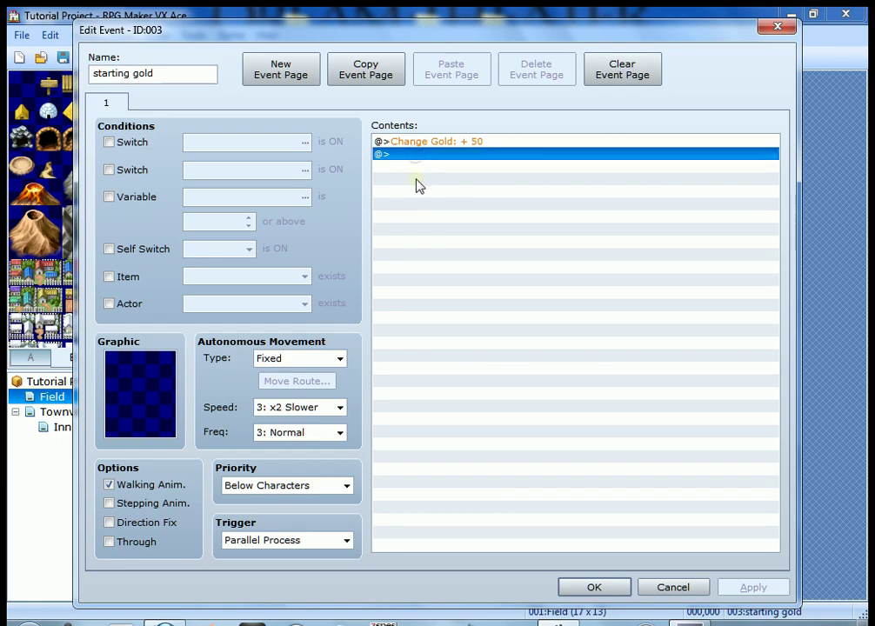
Step: Choose Control Switches from the event command list
double_click(420, 155)
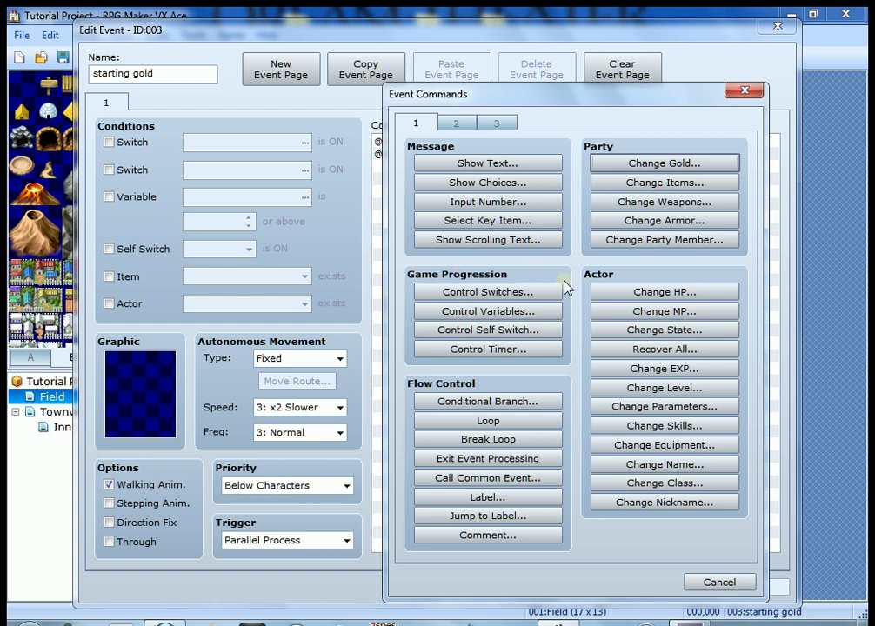
left_click(469, 296)
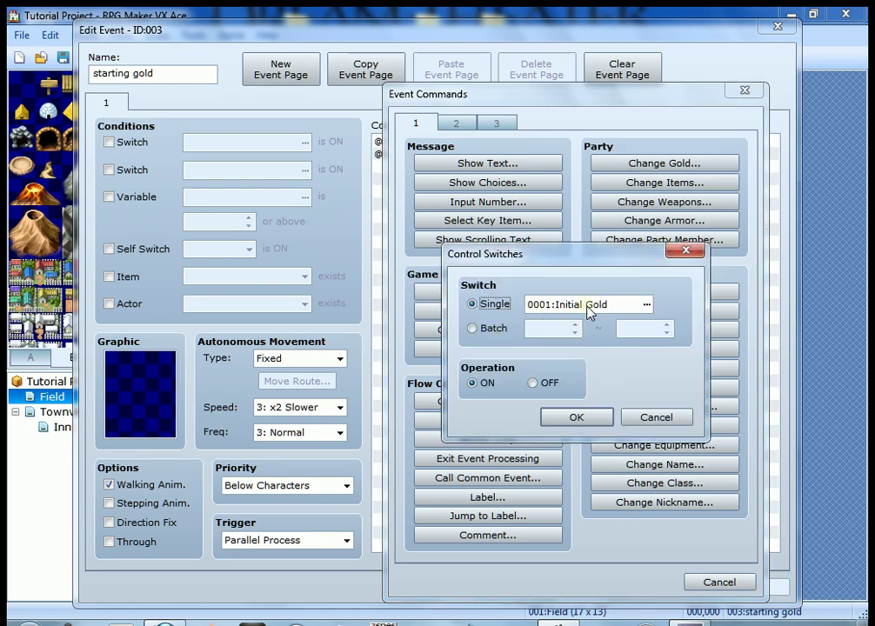
Step: Rename switch 0001 to 'Initial Gold' and add a command turning it ON
left_click(647, 305)
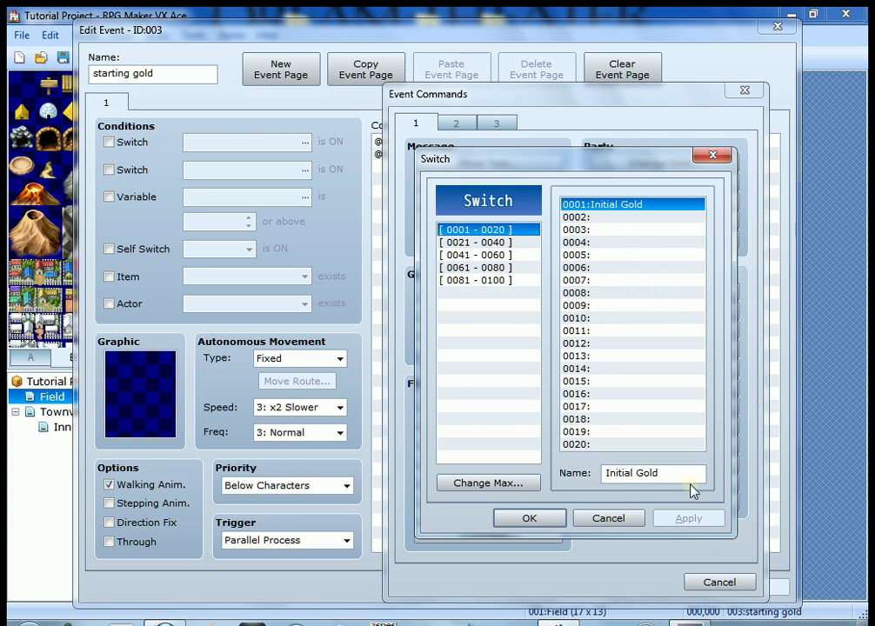
left_click_drag(684, 479, 549, 485)
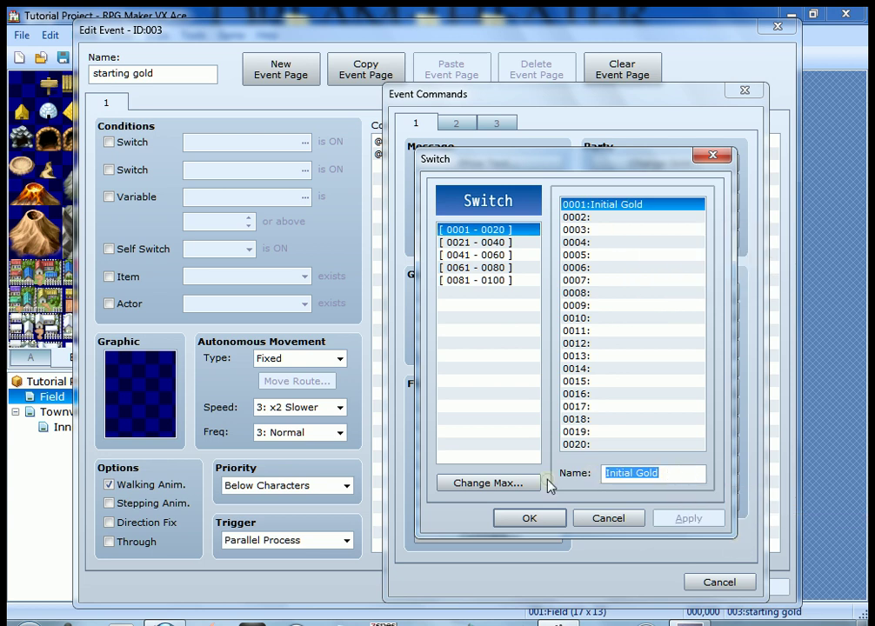
key("BackSpace")
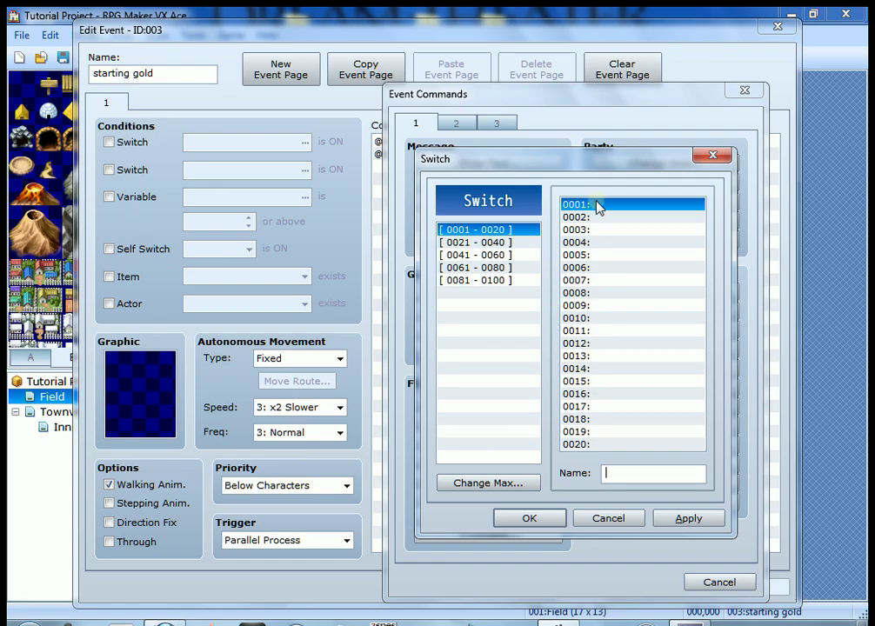
double_click(598, 204)
left_click(646, 304)
left_click(646, 472)
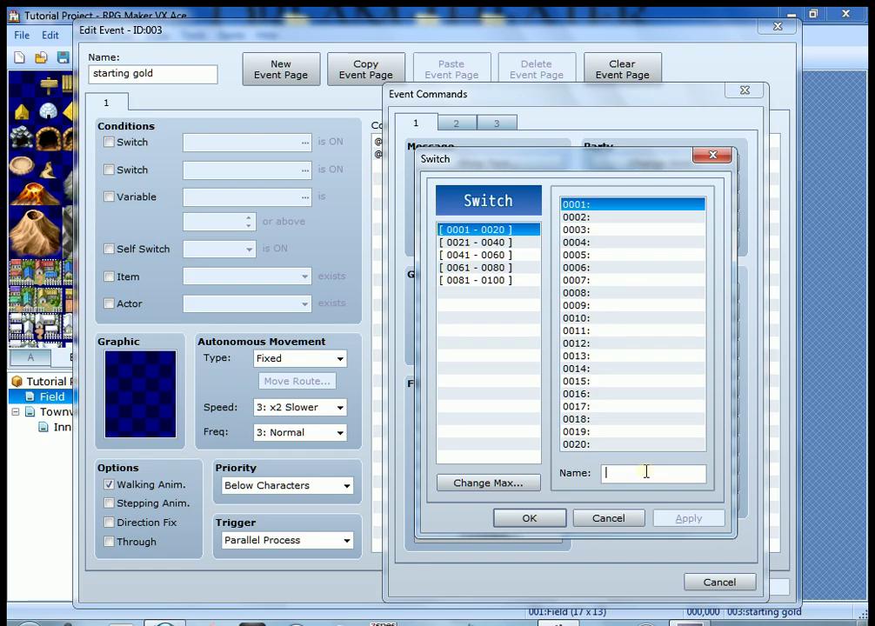
type("Initi")
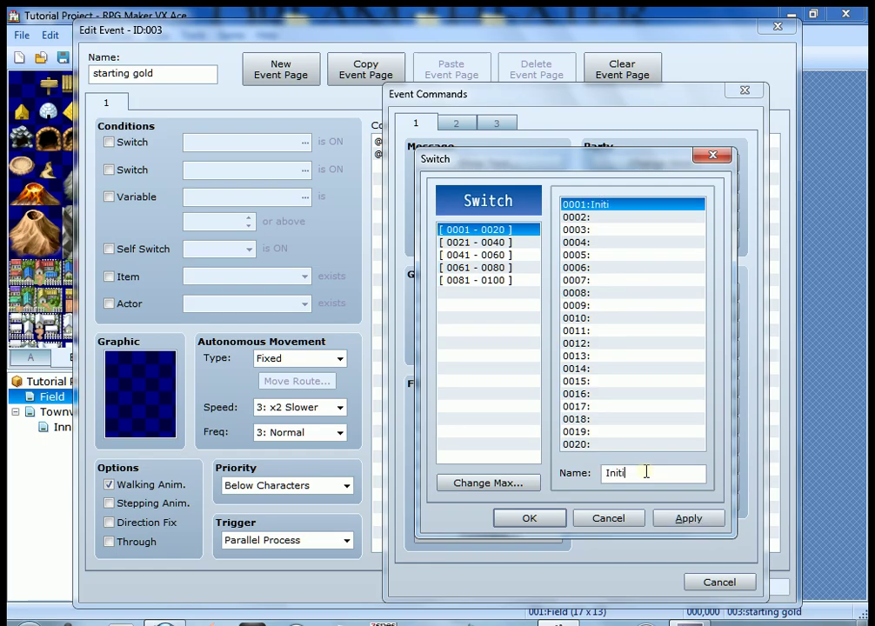
type("al Gold")
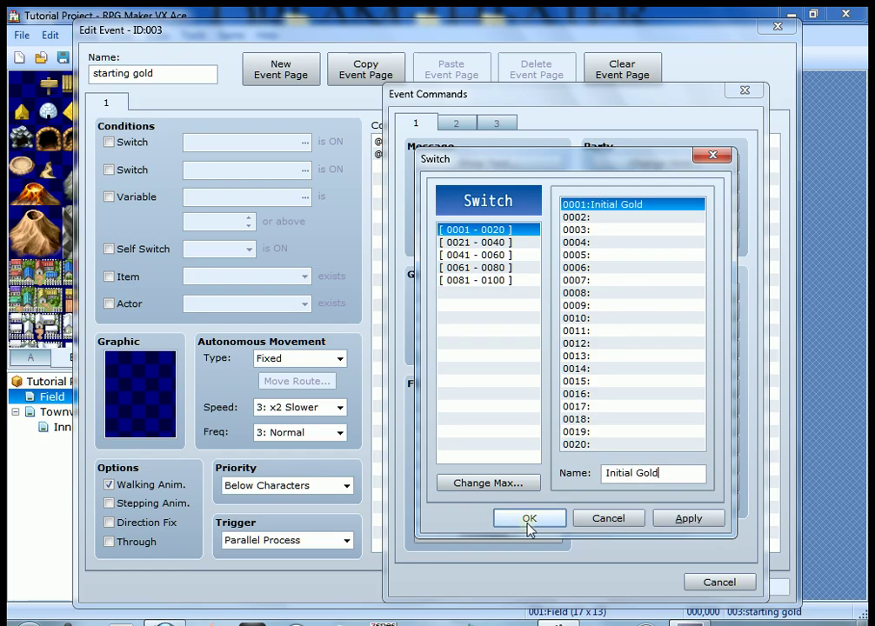
left_click(547, 522)
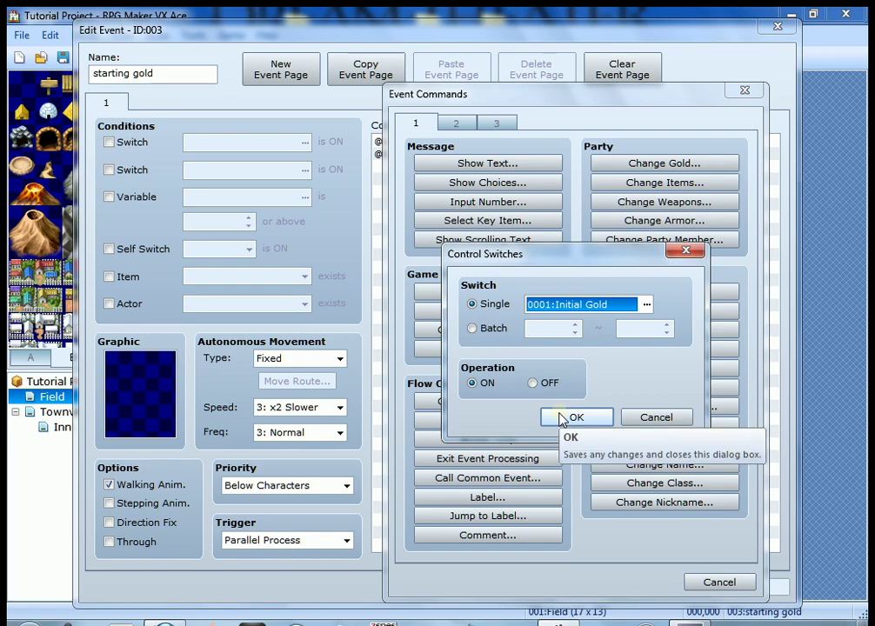
left_click(563, 418)
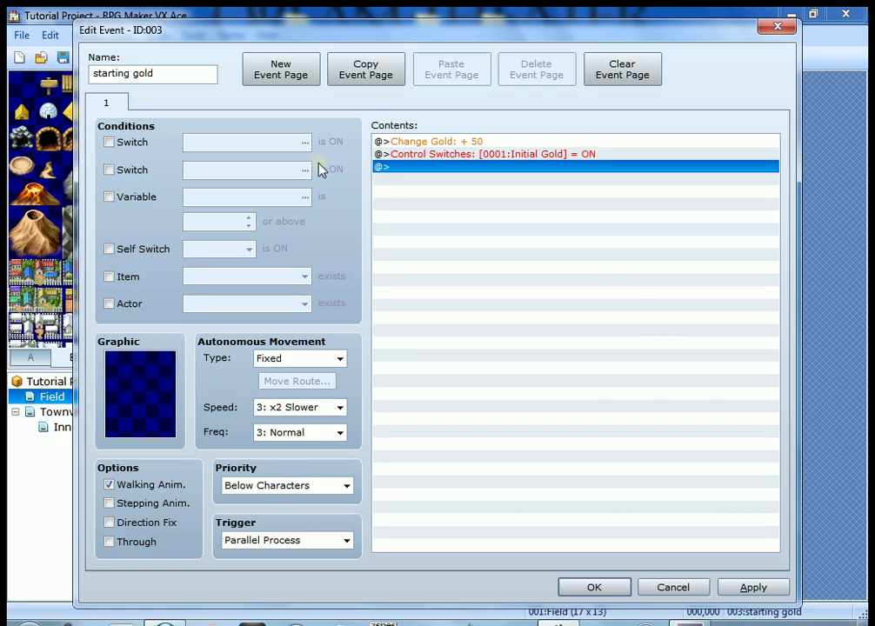
Step: Add a new event page 2 to the starting gold event
left_click(287, 73)
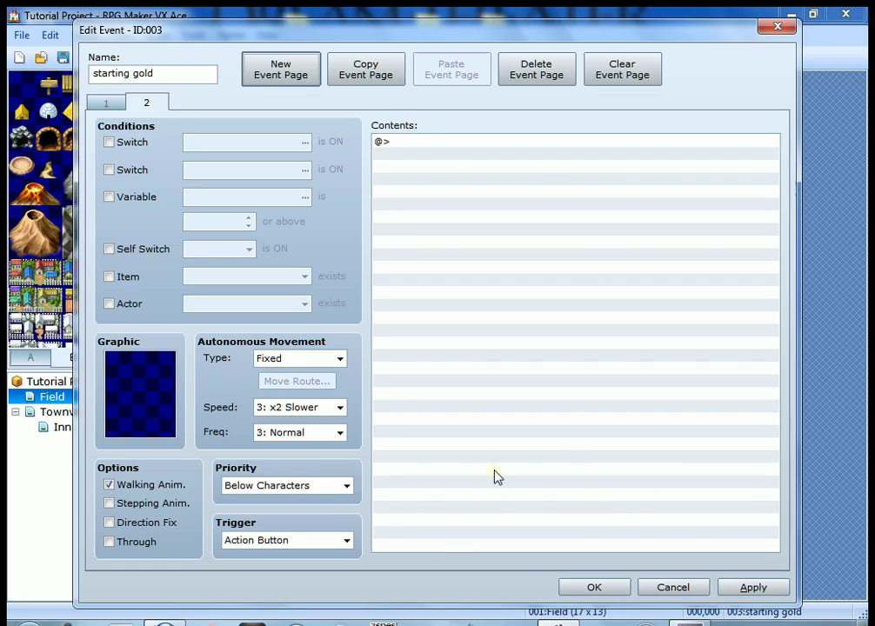
left_click(101, 106)
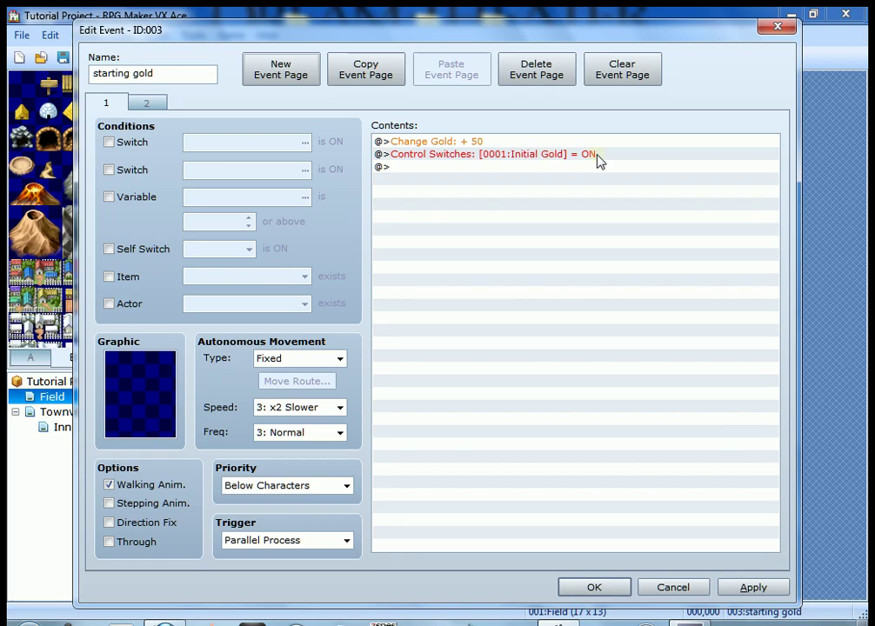
left_click(153, 106)
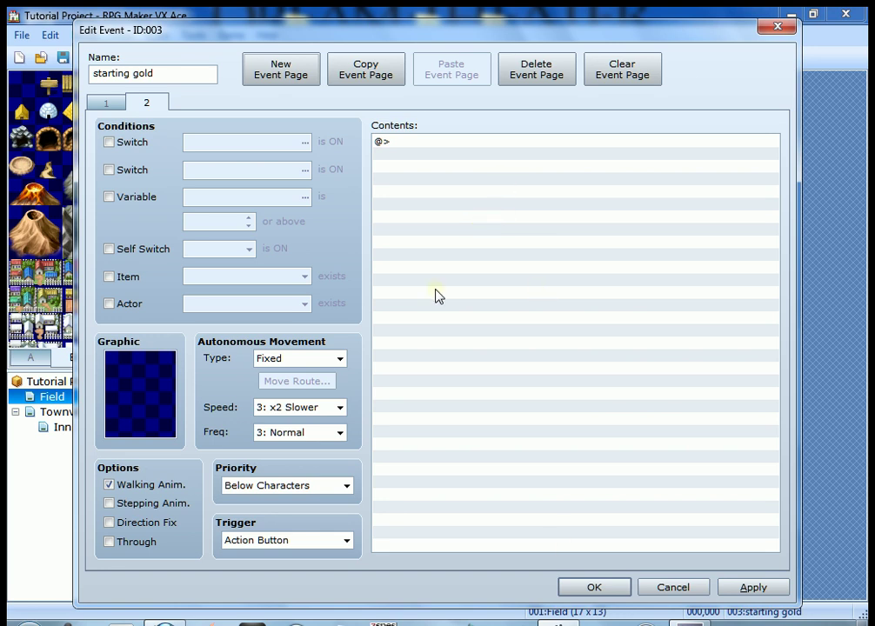
left_click(113, 103)
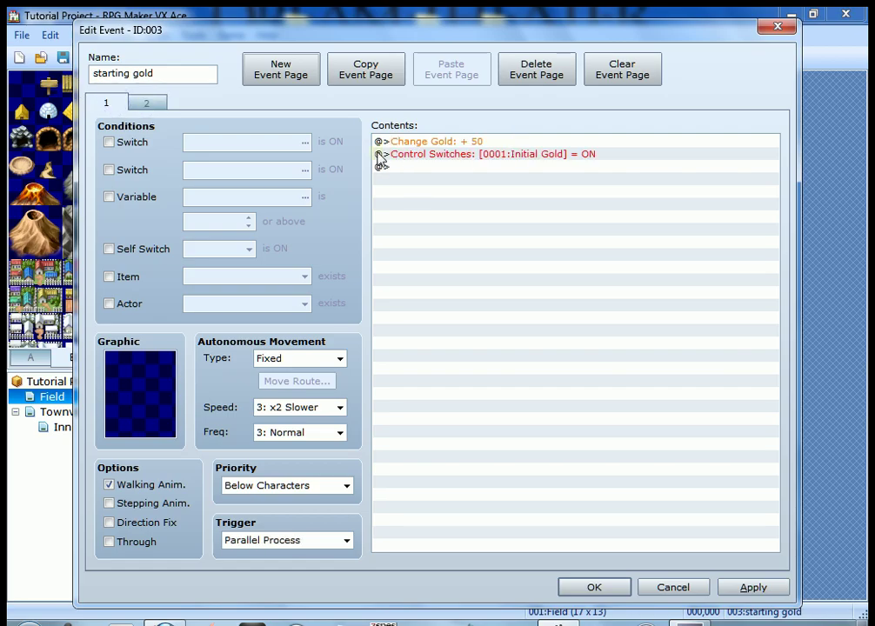
left_click(141, 105)
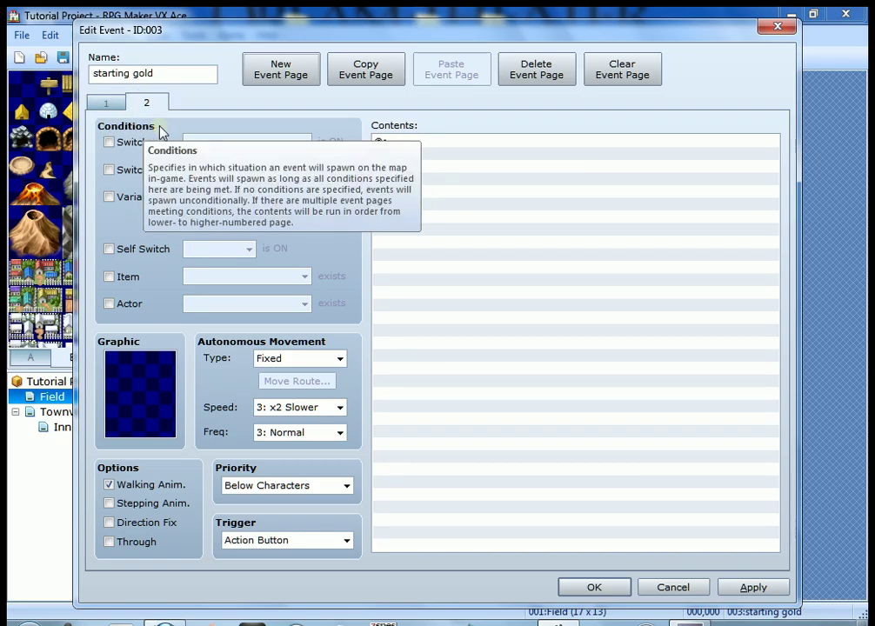
Step: Make page 2 require switch 0001:Initial Gold ON, then apply and close the editor
left_click(108, 143)
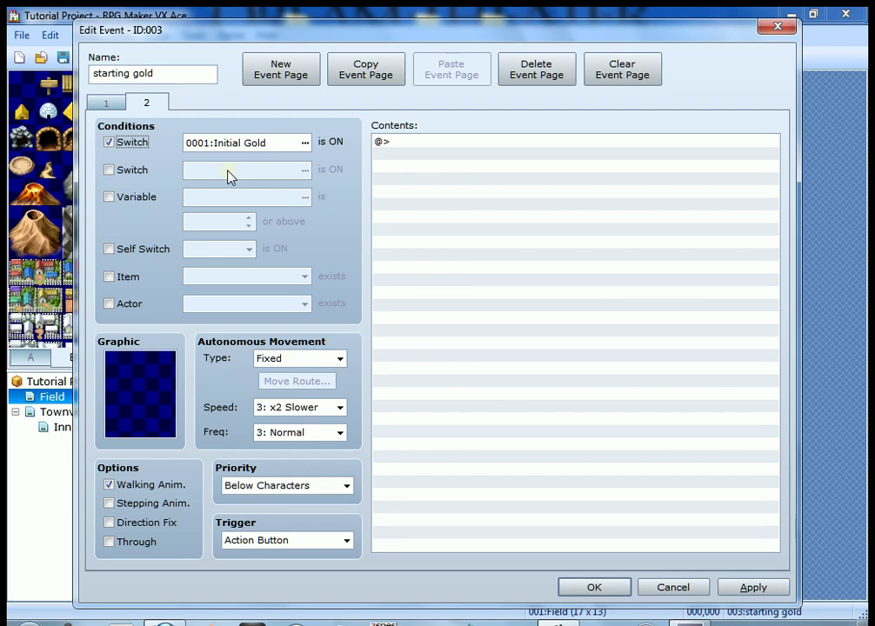
left_click(107, 103)
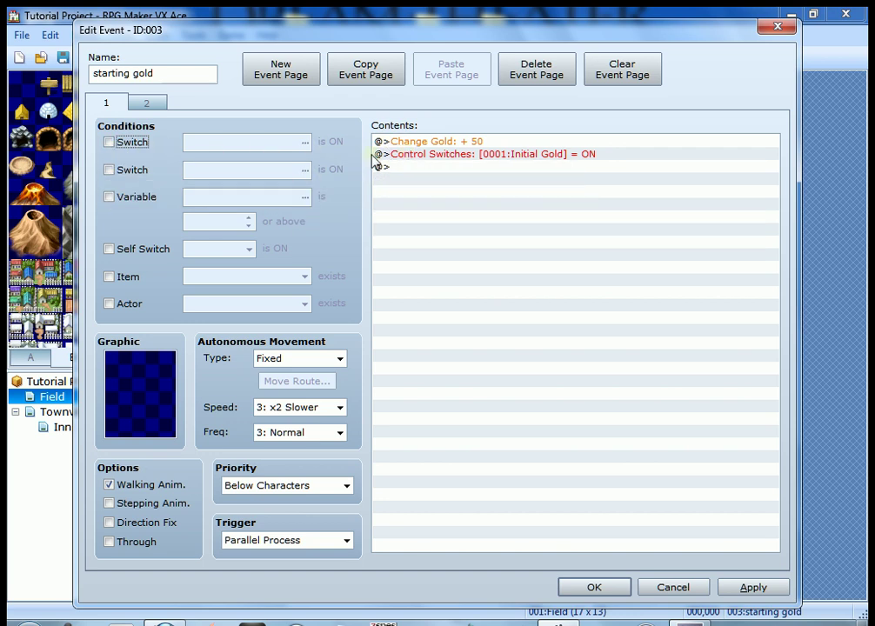
left_click(150, 105)
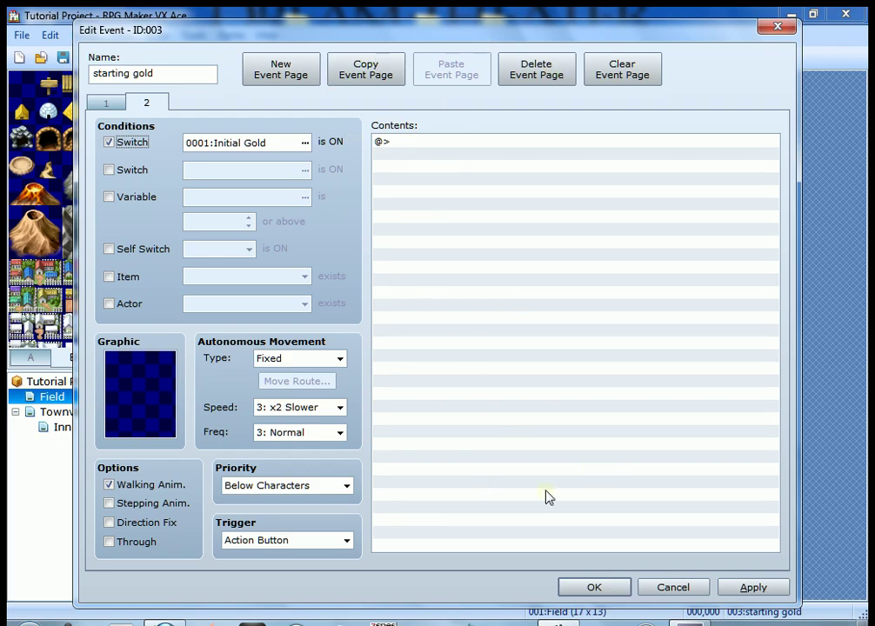
left_click(749, 587)
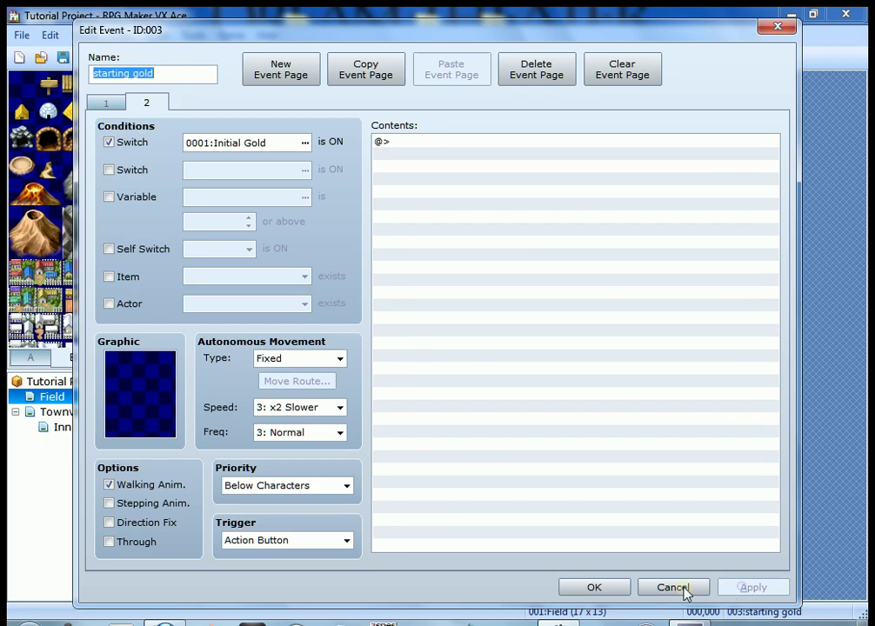
left_click(595, 588)
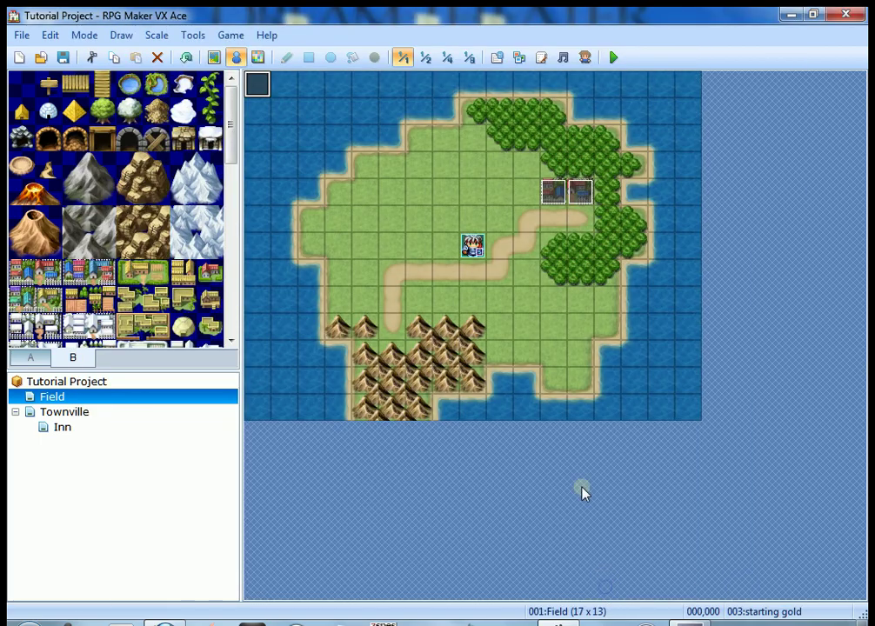
Step: Save the project and launch a playtest, starting a New Game
left_click(613, 57)
left_click(379, 369)
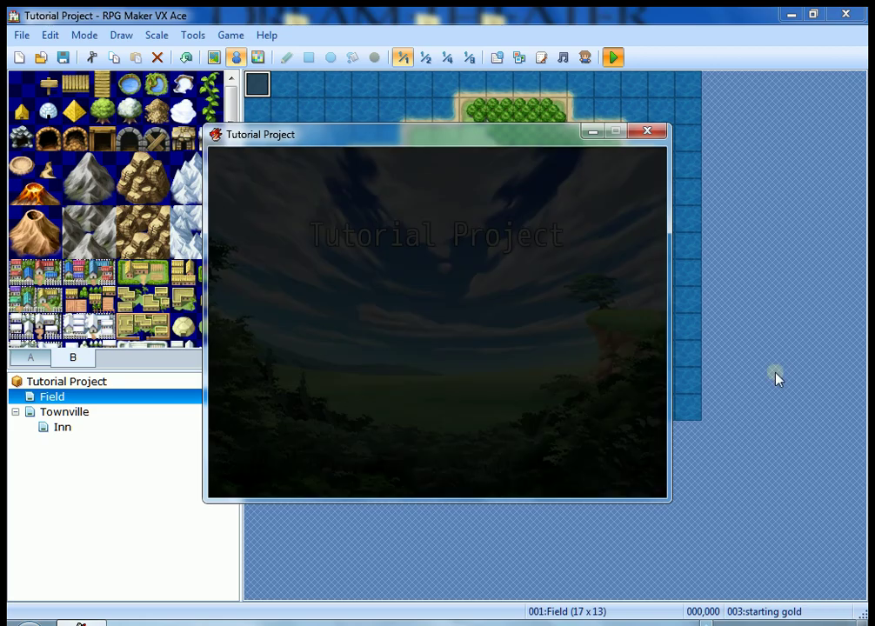
key("Return")
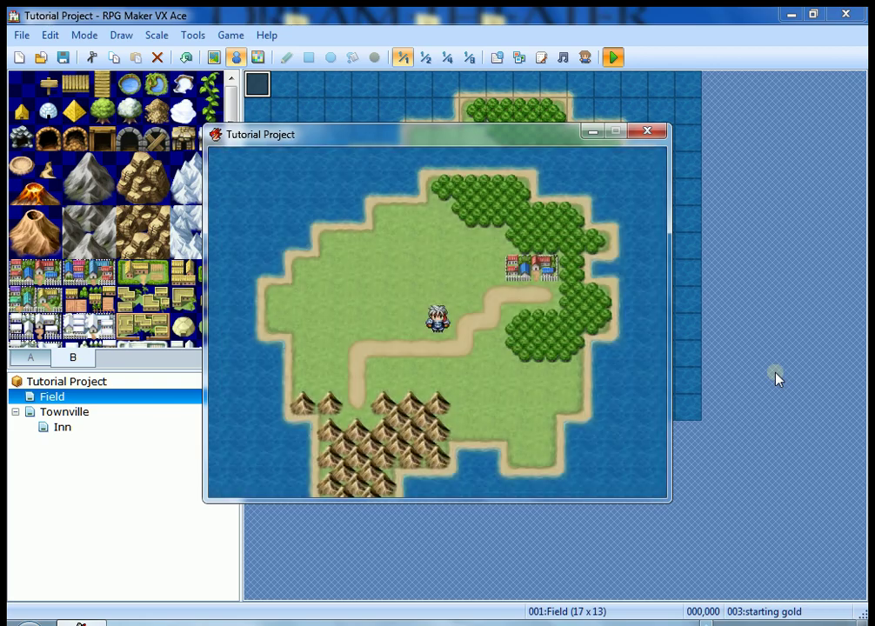
Step: Walk the hero around the Field map and confirm 50 gold in the in-game menu
key("Left")
key("Right")
key("Down")
key("Up")
key("Escape")
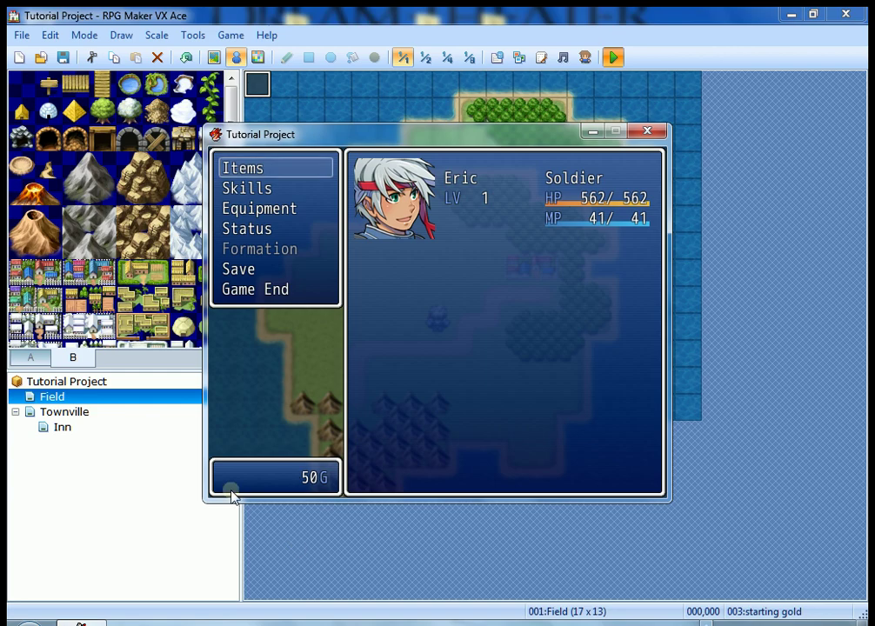
key("Escape")
Step: Walk toward the path near town, recheck the gold, and close the playtest window
key("Right")
key("Left")
key("Up")
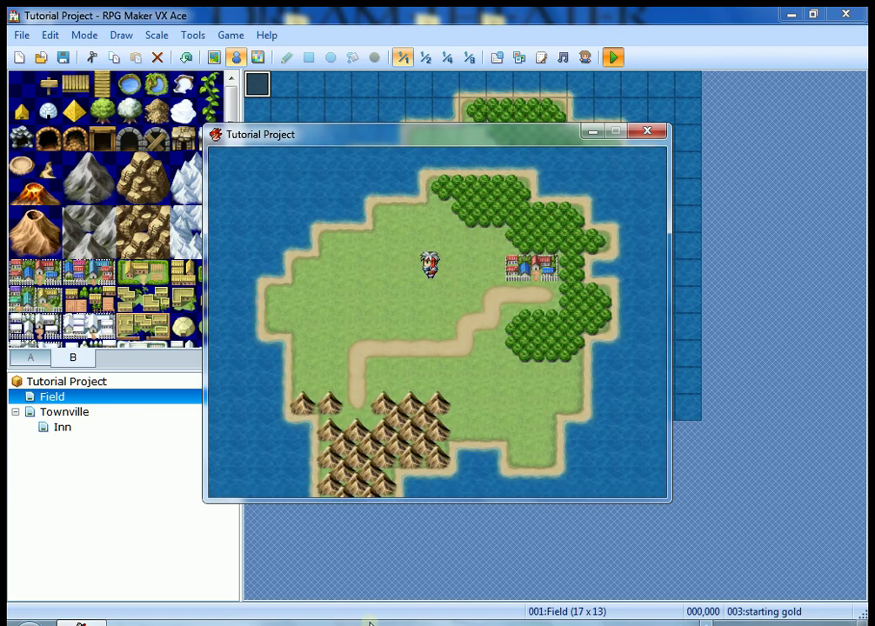
key("Left")
key("Down")
key("Right")
key("Down")
key("Escape")
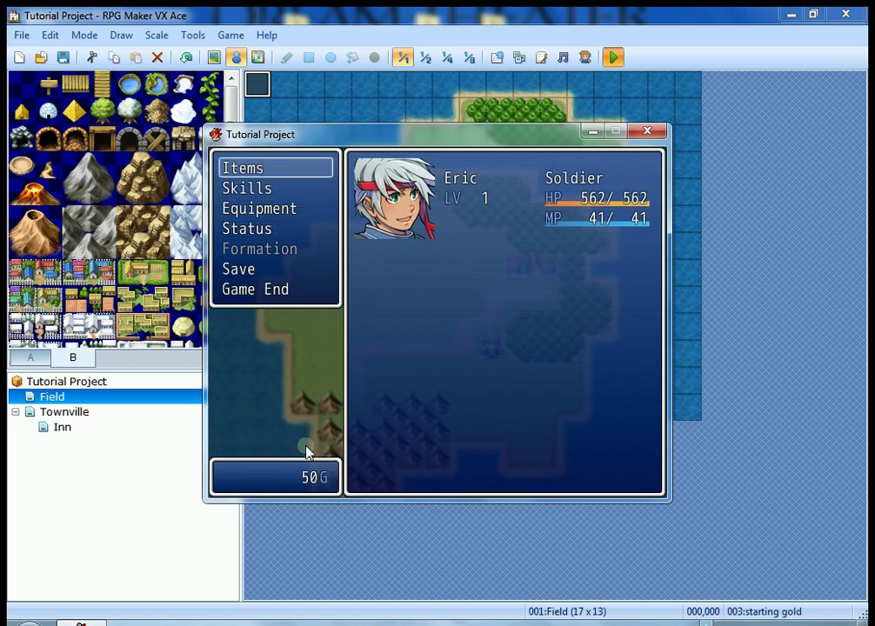
left_click(651, 130)
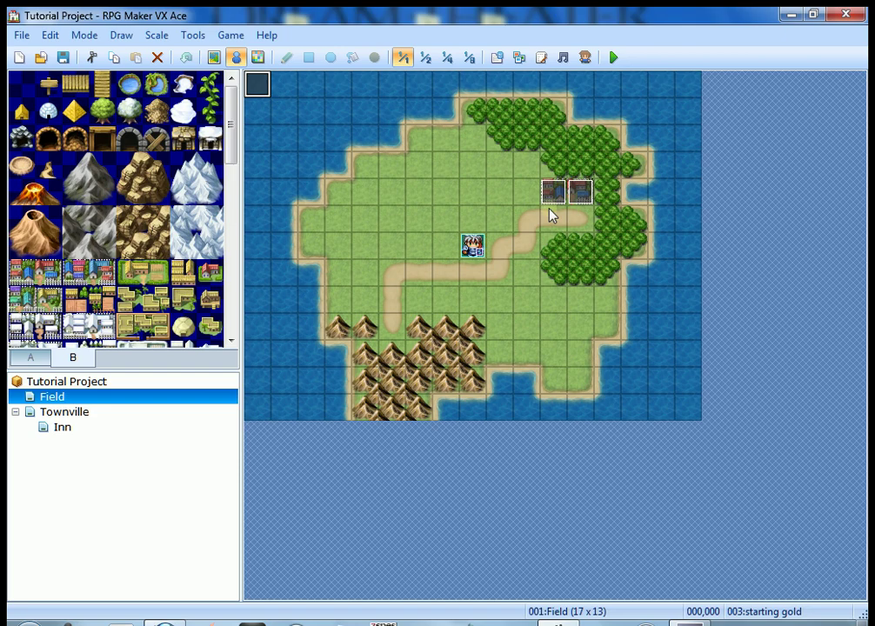
left_click(87, 414)
left_click(68, 428)
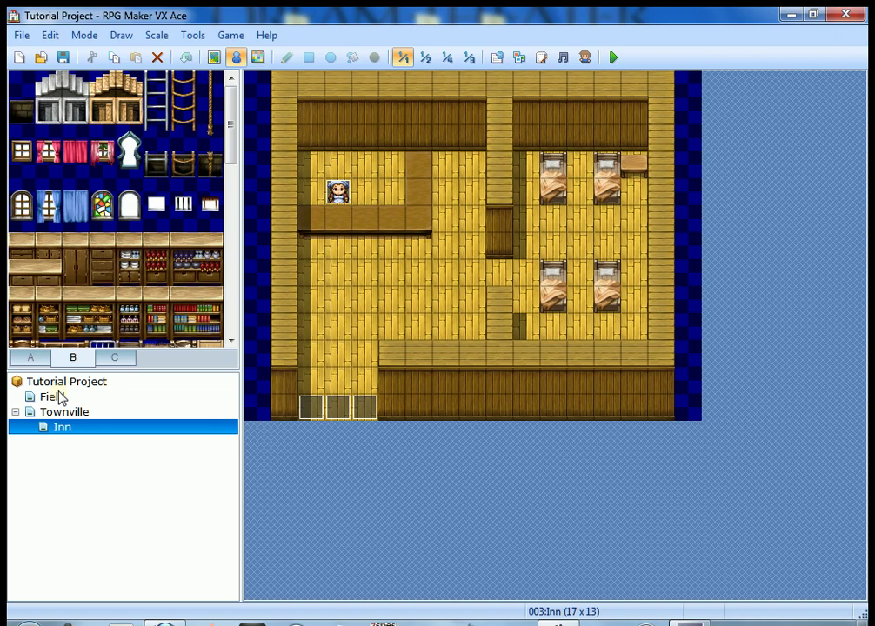
left_click(59, 396)
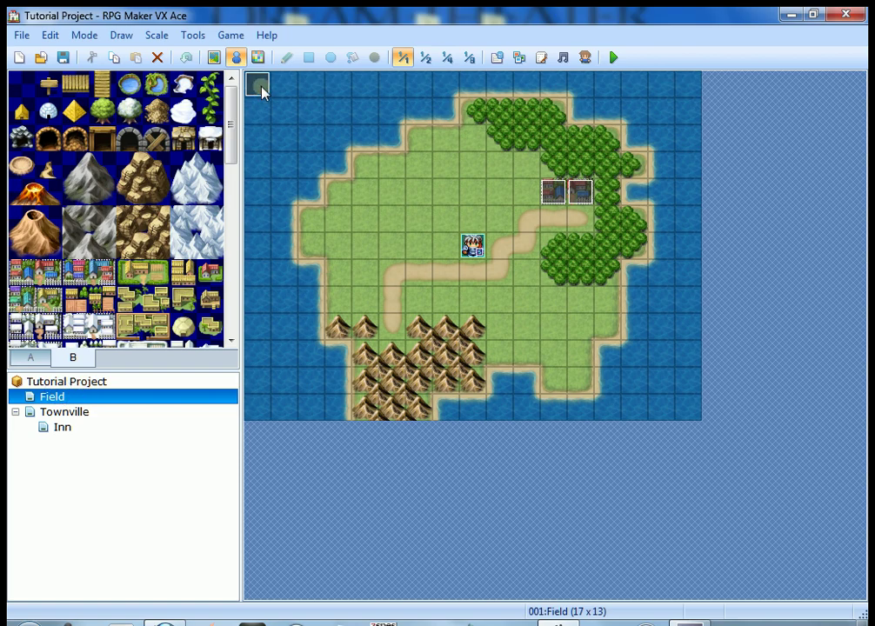